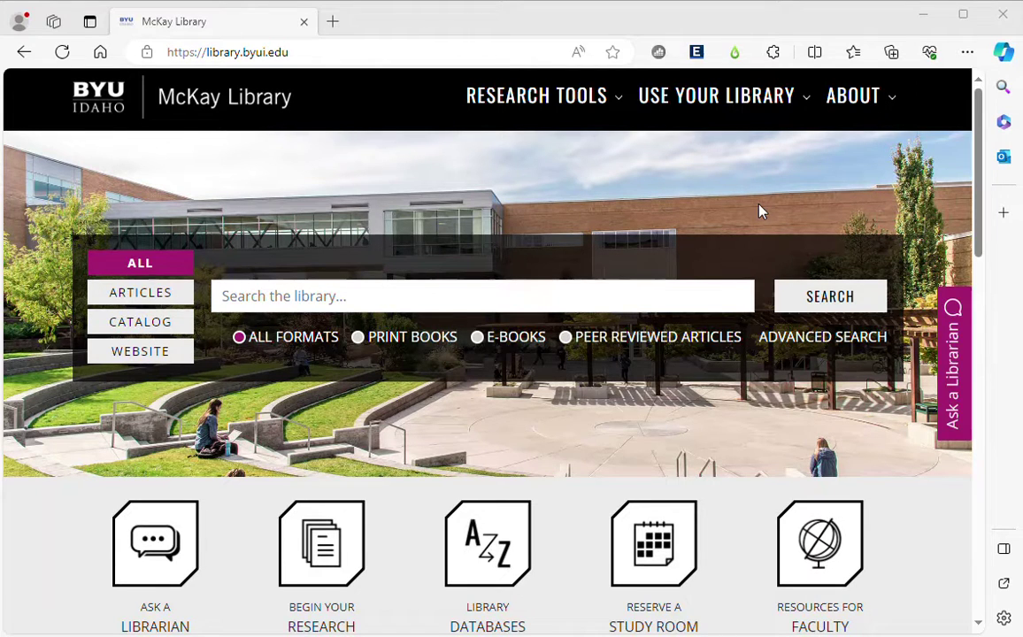
Open the Copilot sidebar and switch its conversation style to More Balanced.
{"action": "left_click", "coordinate": [1003, 52]}
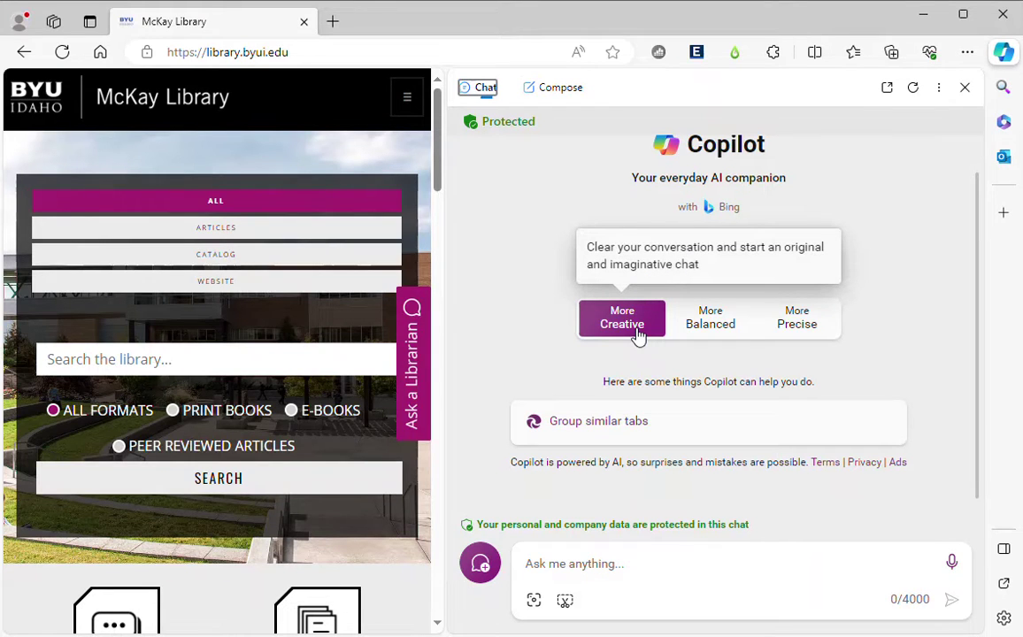
{"action": "left_click", "coordinate": [816, 323]}
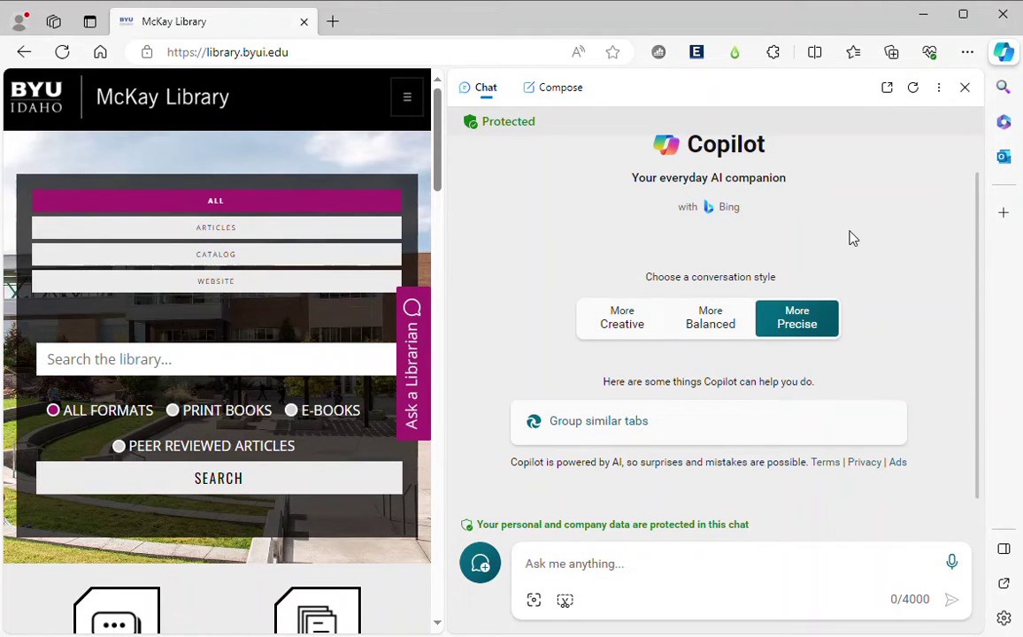
{"action": "left_click", "coordinate": [721, 330]}
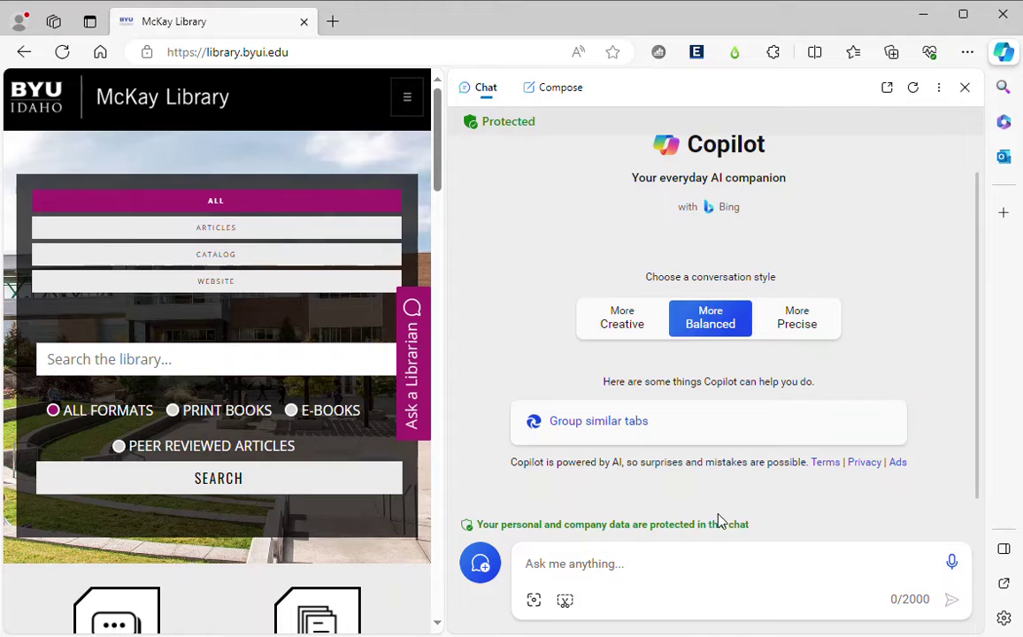
As a freshman English student interested in sports, ask Copilot for 10 possible paper topics.
{"action": "left_click", "coordinate": [677, 566]}
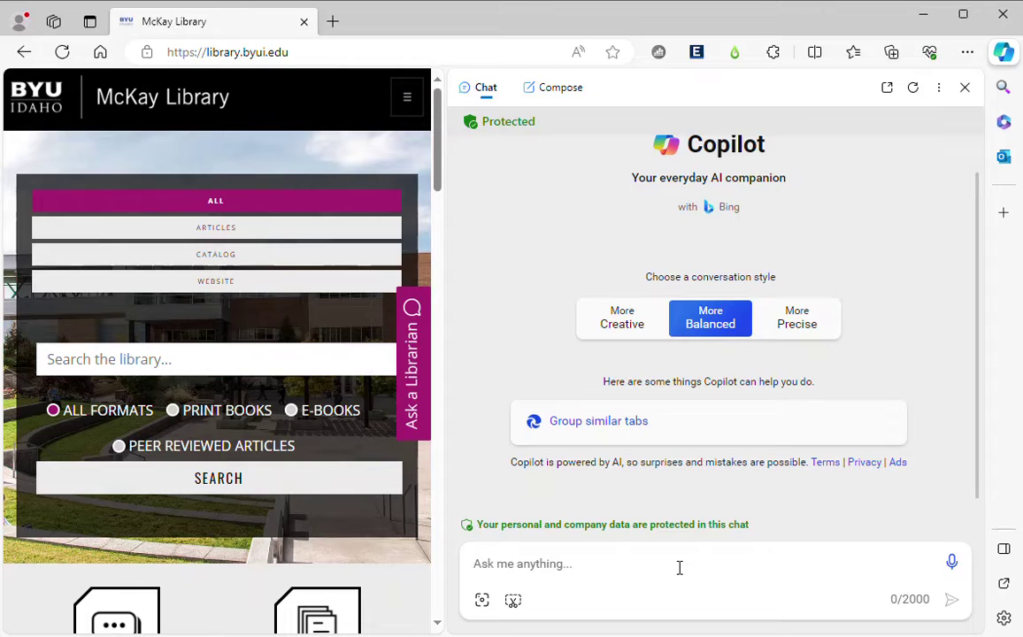
{"action": "type", "text": "I am a fresh"}
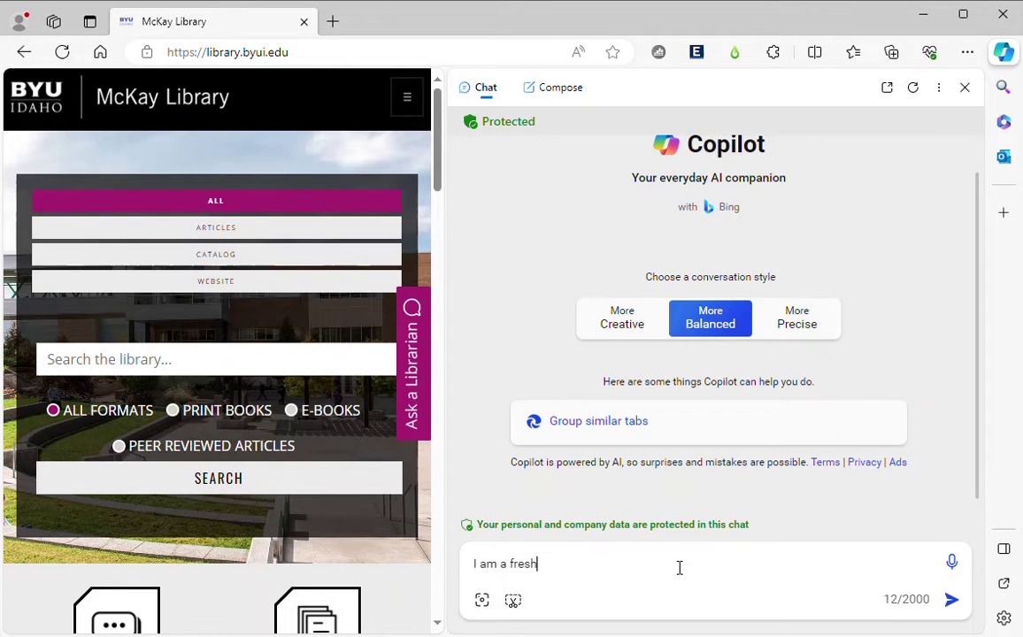
{"action": "type", "text": "men english student and "}
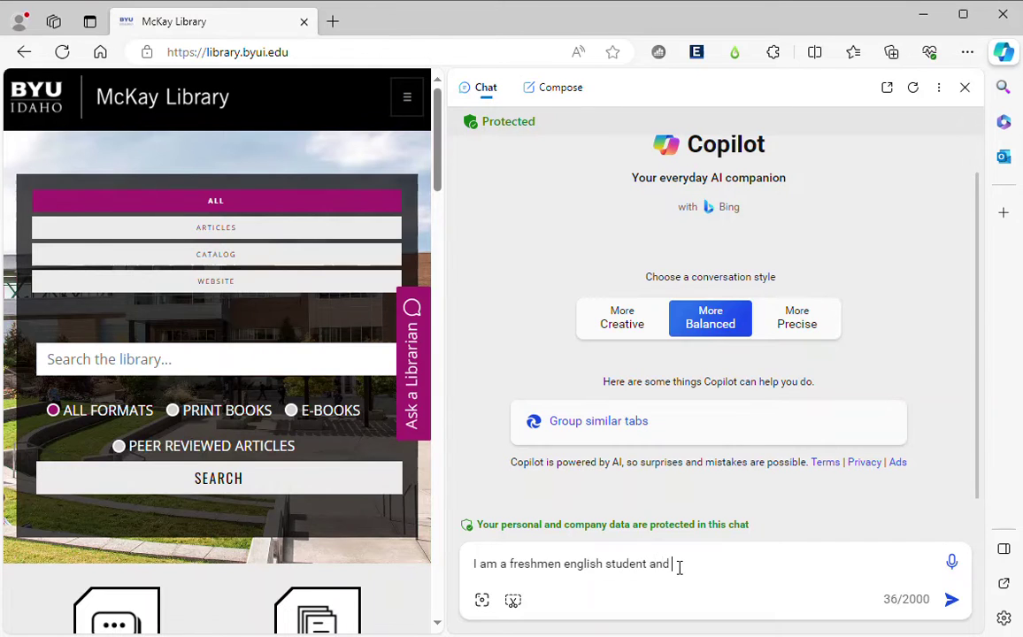
{"action": "type", "text": "need to write a "}
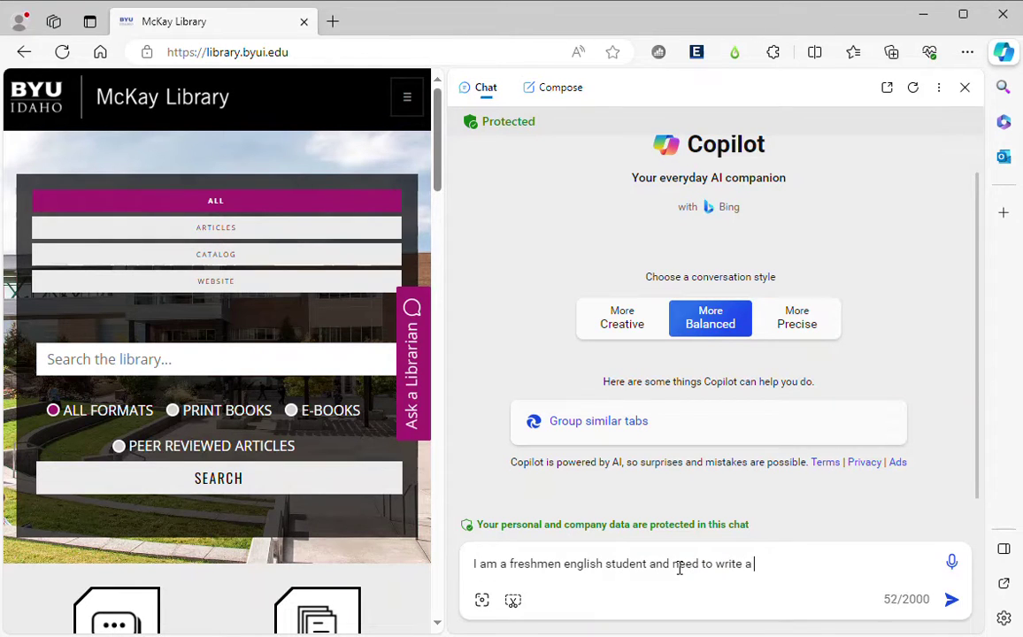
{"action": "type", "text": "paper. I am interested in "}
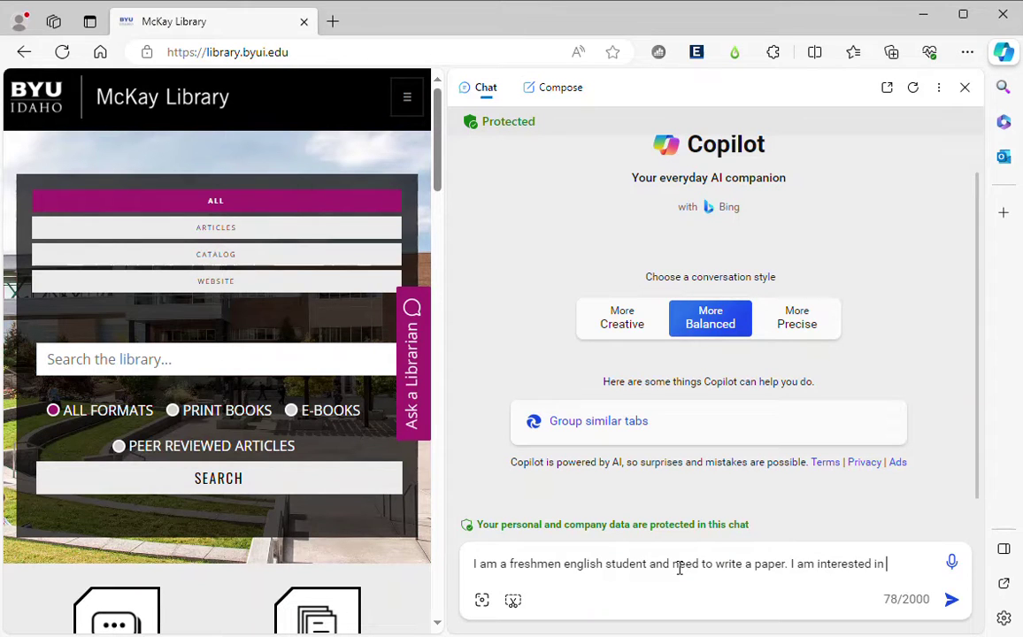
{"action": "type", "text": "sports and how "}
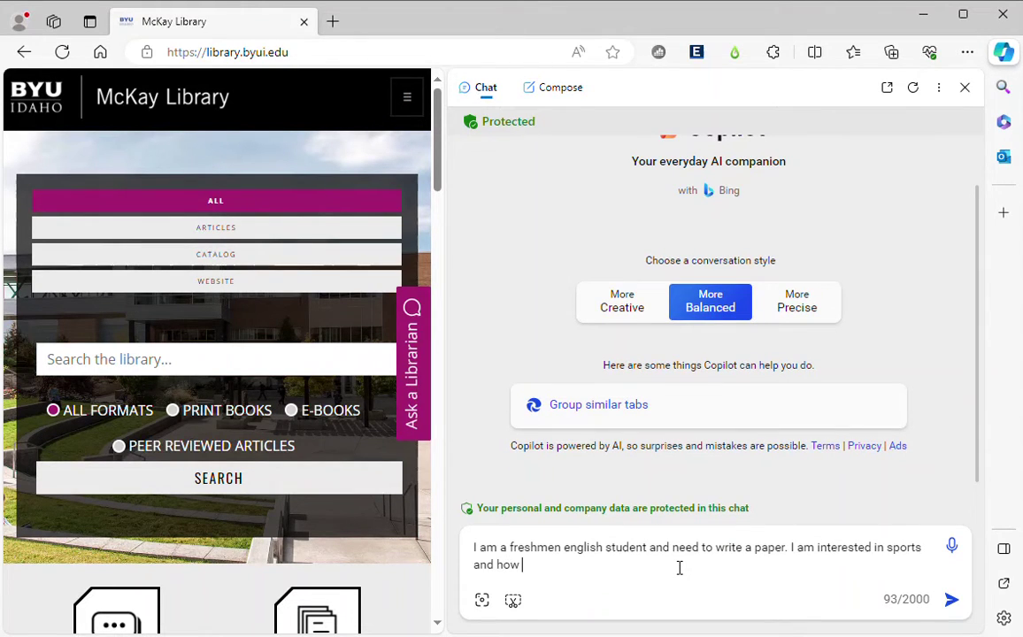
{"action": "type", "text": "they effect society"}
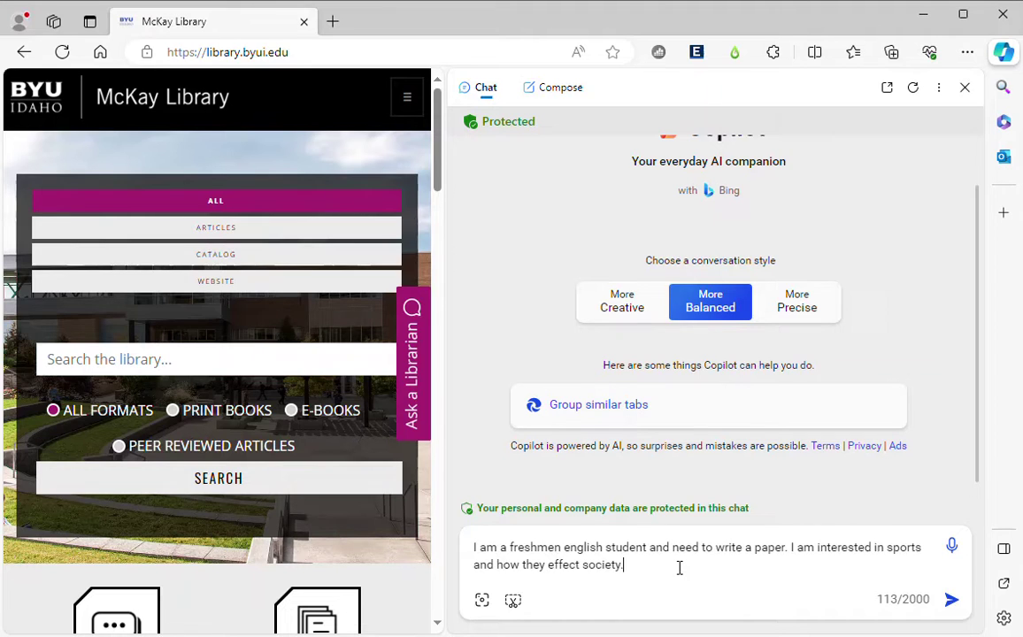
{"action": "type", "text": "."}
{"action": "type", "text": " Pleas"}
{"action": "type", "text": "e create 10 i"}
{"action": "type", "text": "deas"}
{"action": "key", "text": "BackSpace"}
{"action": "key", "text": "BackSpace"}
{"action": "key", "text": "BackSpace"}
{"action": "key", "text": "BackSpace"}
{"action": "key", "text": "BackSpace"}
{"action": "type", "text": "possible topics"}
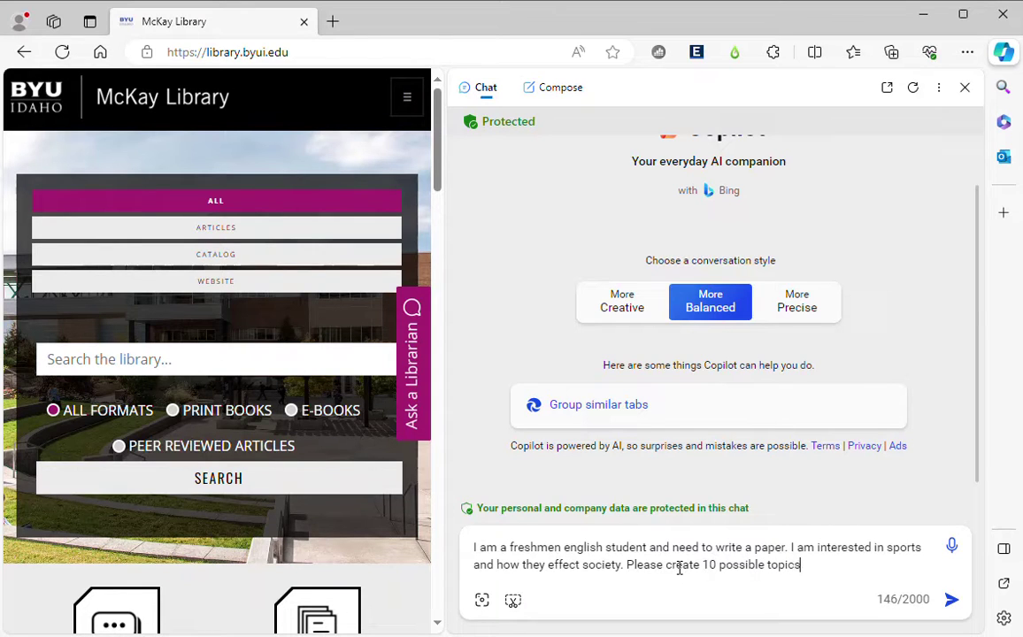
{"action": "type", "text": " on the subject."}
{"action": "key", "text": "Return"}
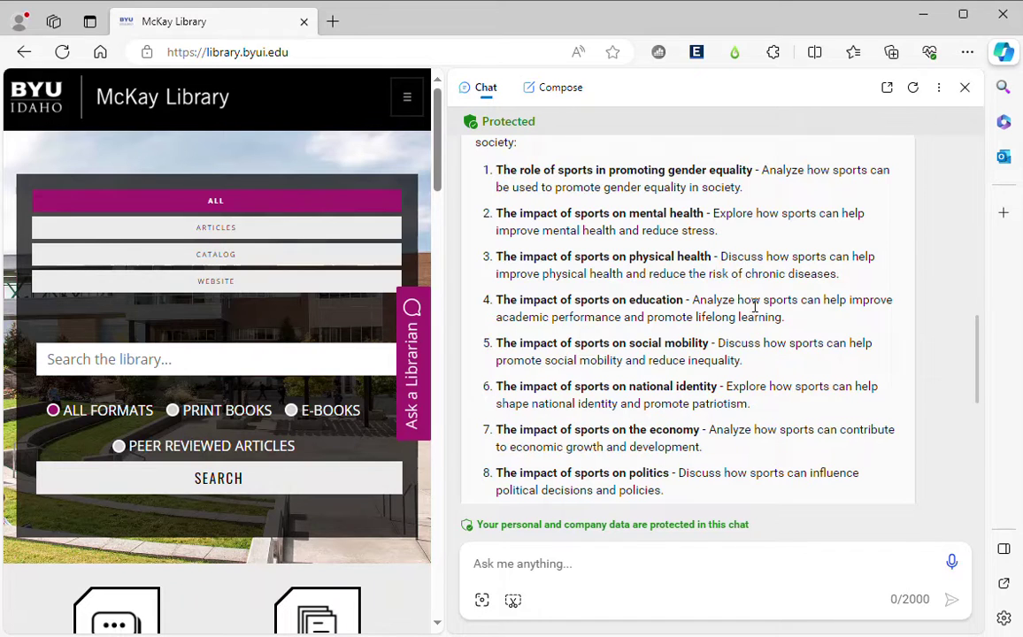
Ask Copilot for 3 outlines on copied topic 4, including a thesis statement for each.
{"action": "left_click_drag", "start_coordinate": [784, 317], "coordinate": [498, 300]}
{"action": "key", "text": "ctrl+c"}
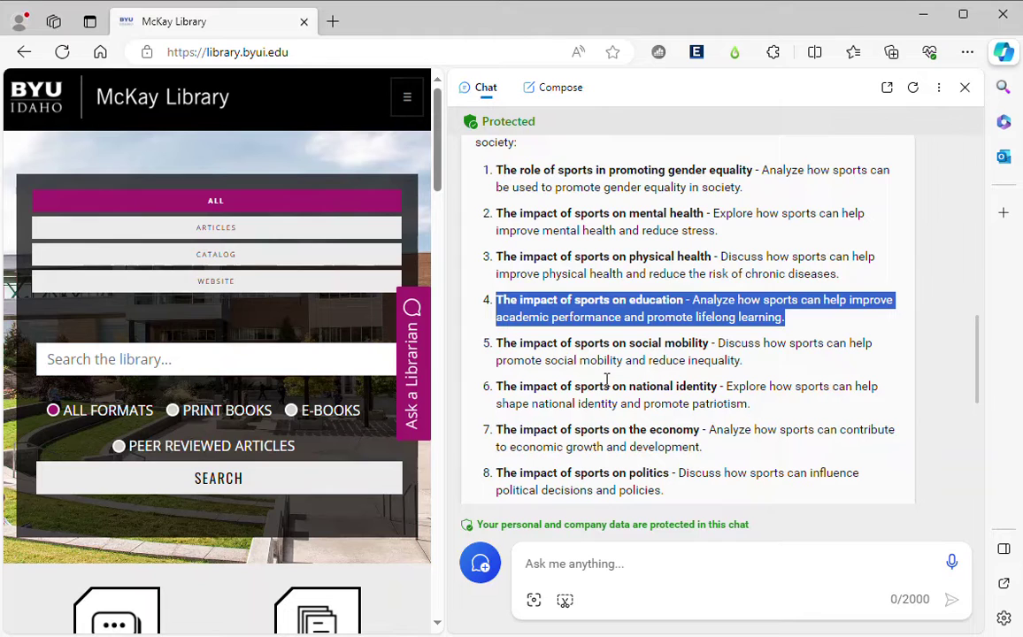
{"action": "left_click", "coordinate": [563, 563]}
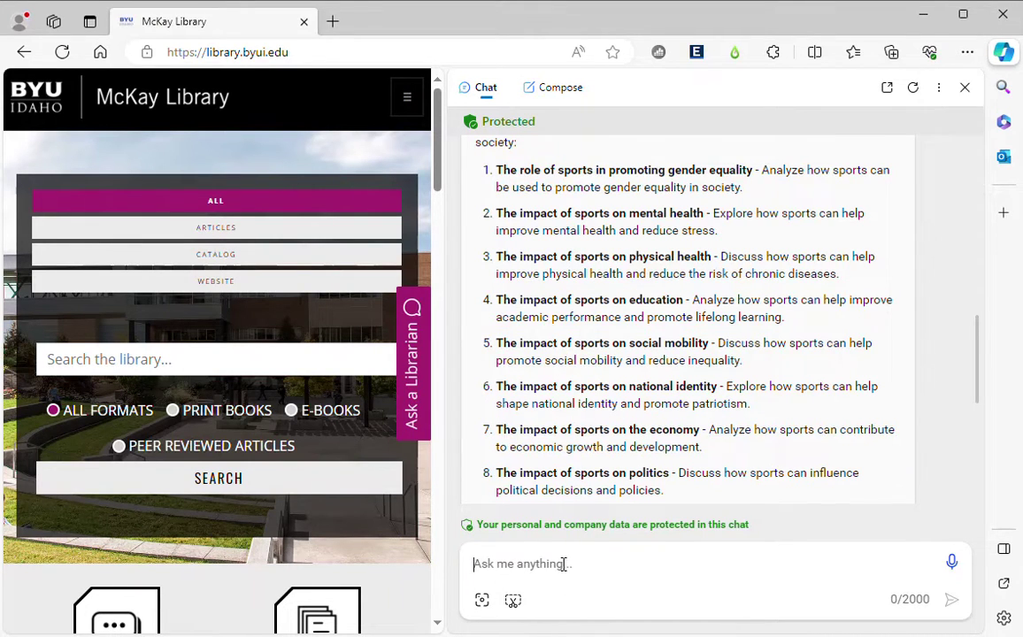
{"action": "type", "text": "Please gene"}
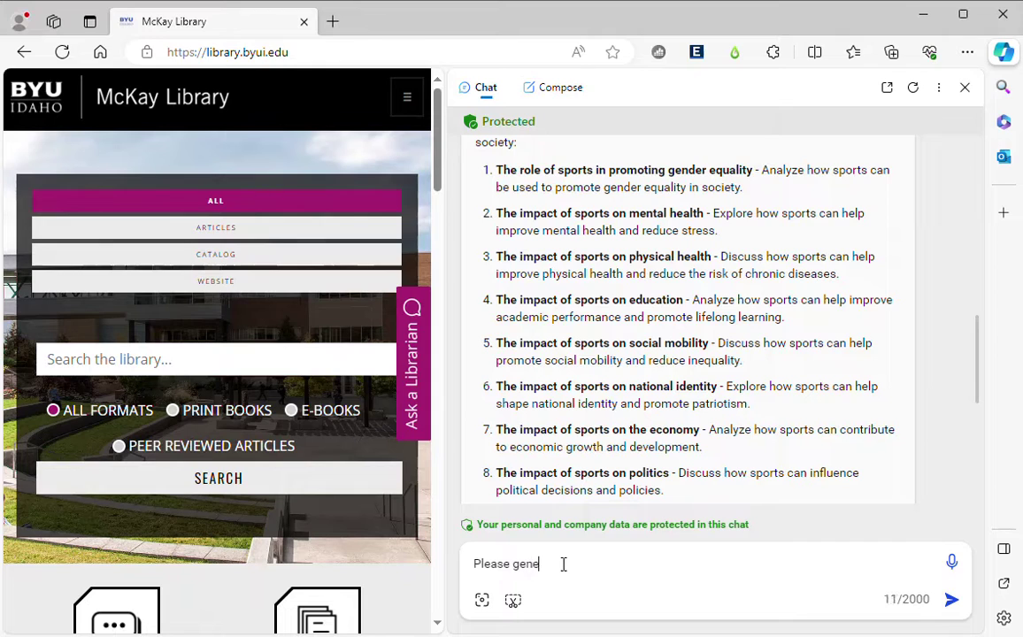
{"action": "type", "text": "rate 3 possible outlines"}
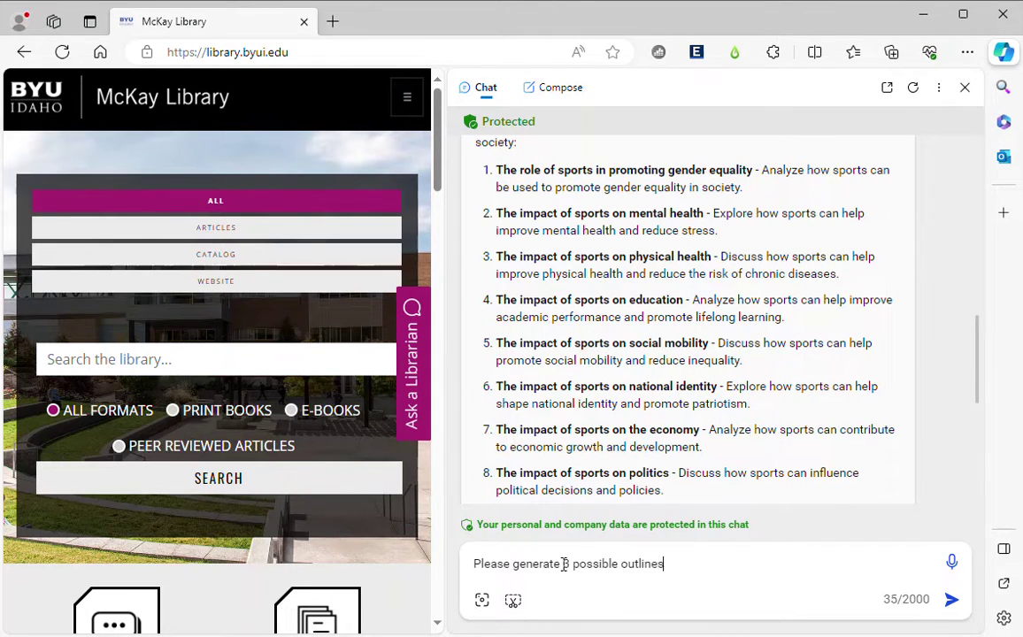
{"action": "type", "text": " on the topic of:"}
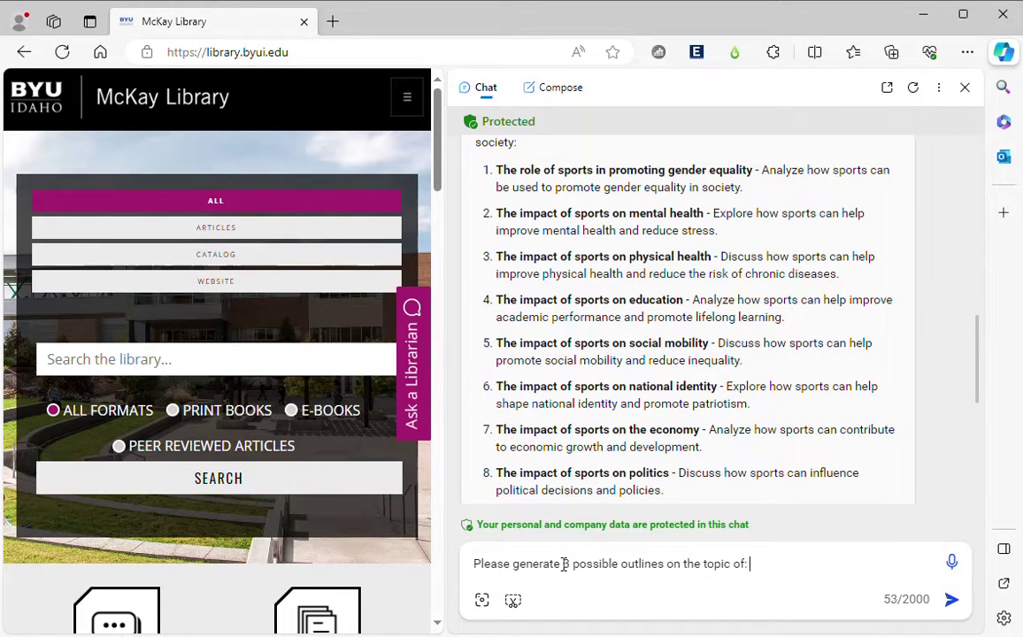
{"action": "key", "text": "ctrl+v"}
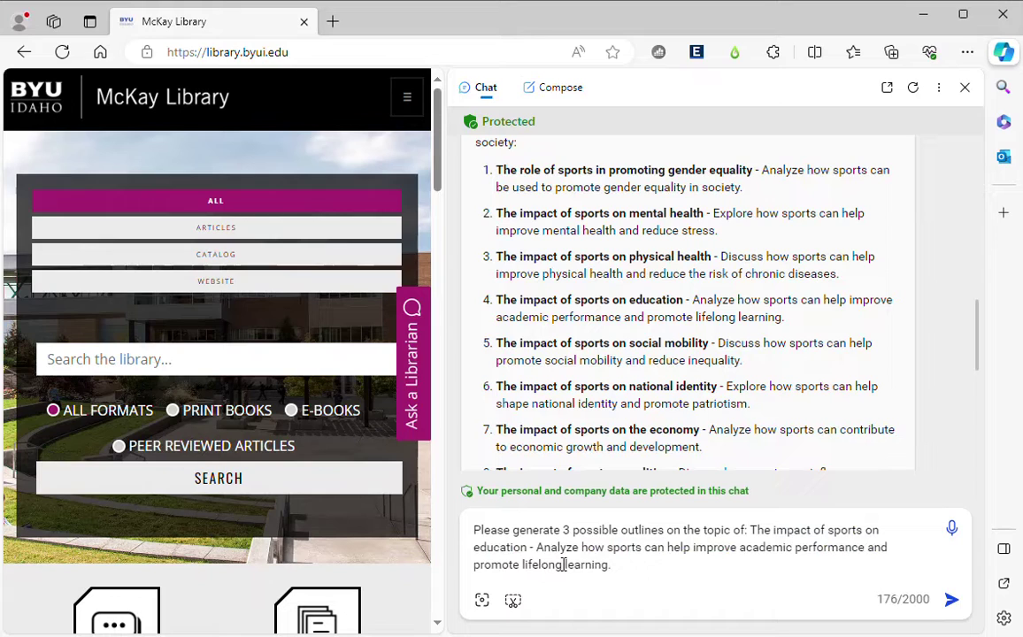
{"action": "type", "text": "Include a thesis"}
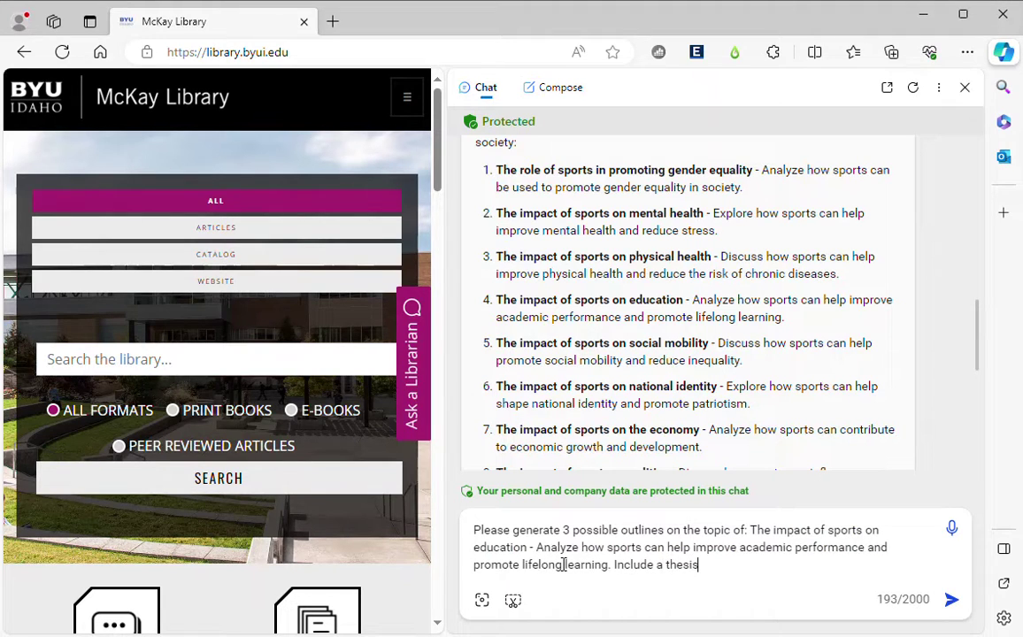
{"action": "type", "text": " stateme"}
{"action": "key", "text": "BackSpace"}
{"action": "key", "text": "BackSpace"}
{"action": "key", "text": "BackSpace"}
{"action": "key", "text": "BackSpace"}
{"action": "type", "text": "tement for each"}
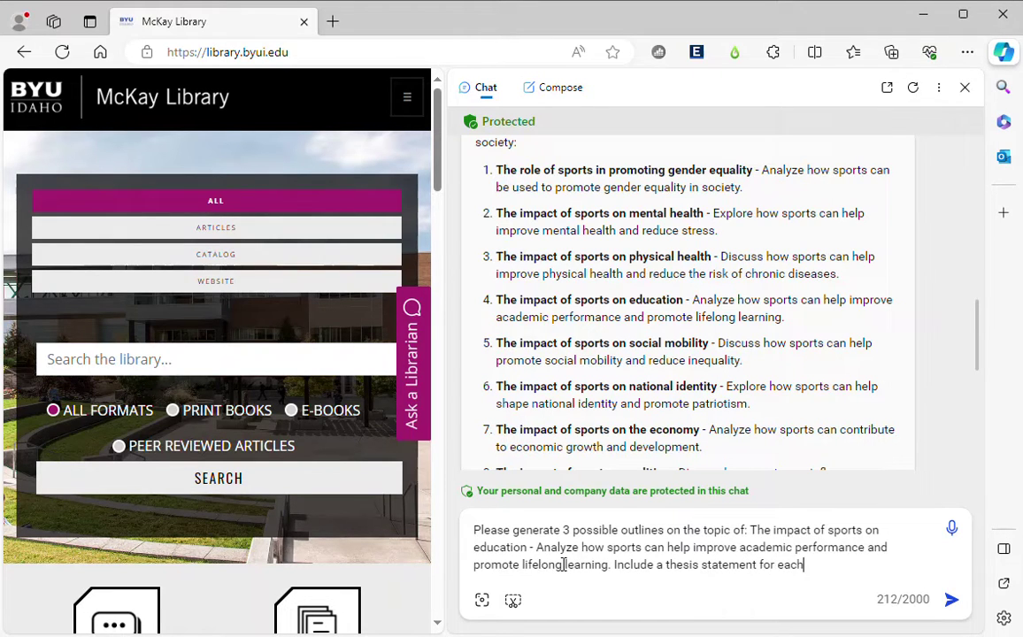
{"action": "type", "text": " one."}
{"action": "key", "text": "Return"}
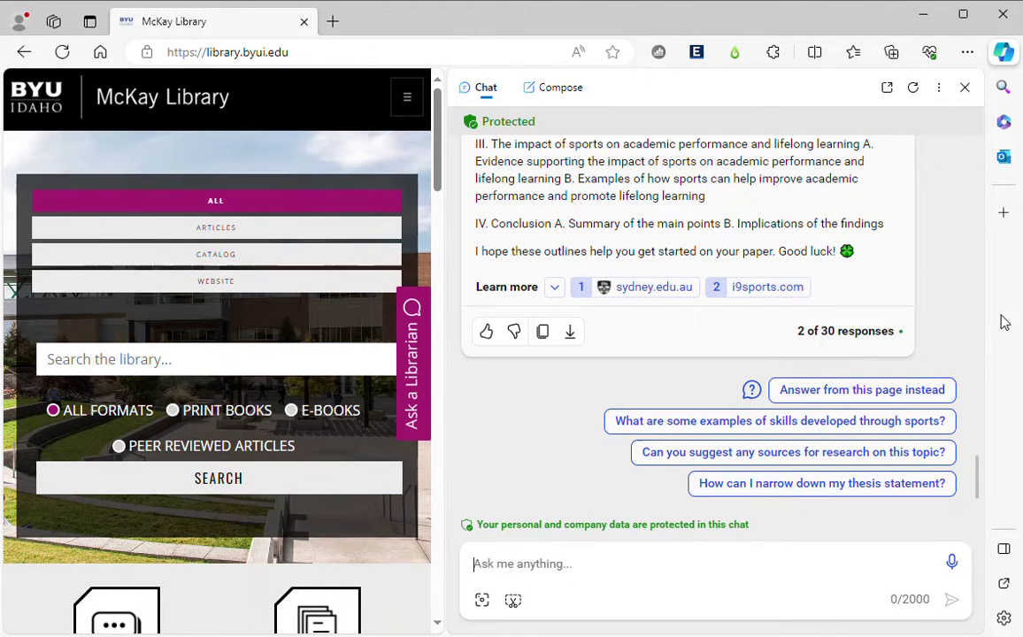
Scroll back through Copilot's generated reply to the start of Outline 1.
{"action": "scroll", "coordinate": [918, 311], "scroll_direction": "up", "scroll_amount": 10}
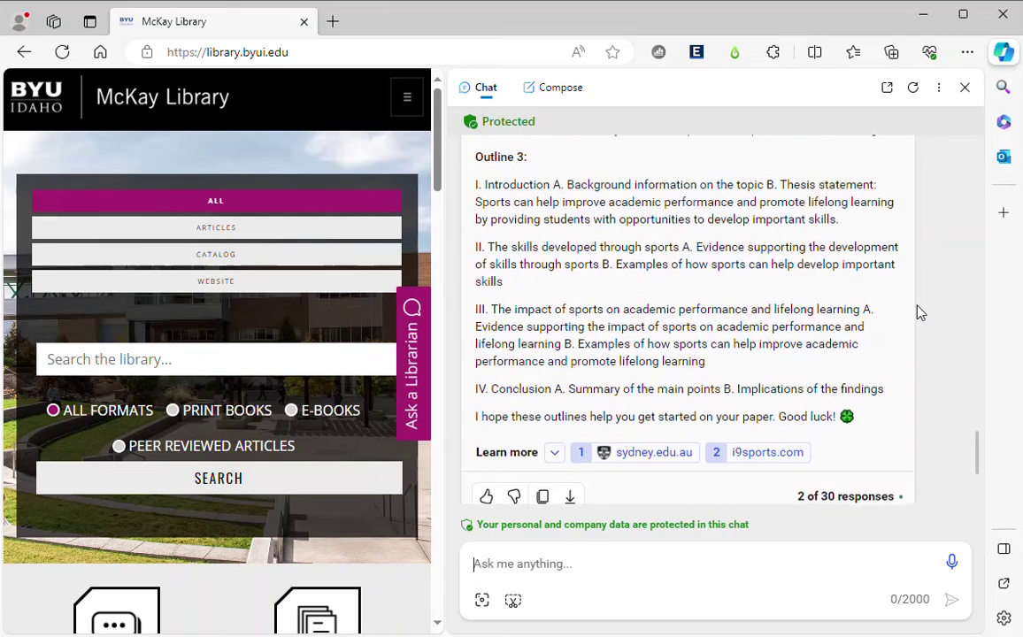
{"action": "scroll", "coordinate": [918, 311], "scroll_direction": "up", "scroll_amount": 1}
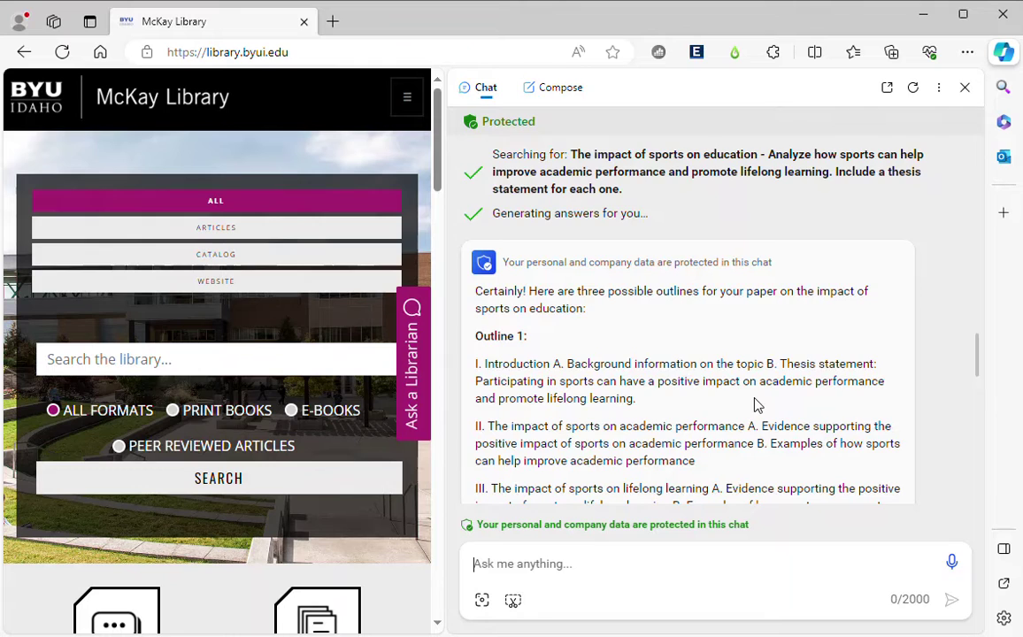
{"action": "scroll", "coordinate": [756, 404], "scroll_direction": "down", "scroll_amount": 2}
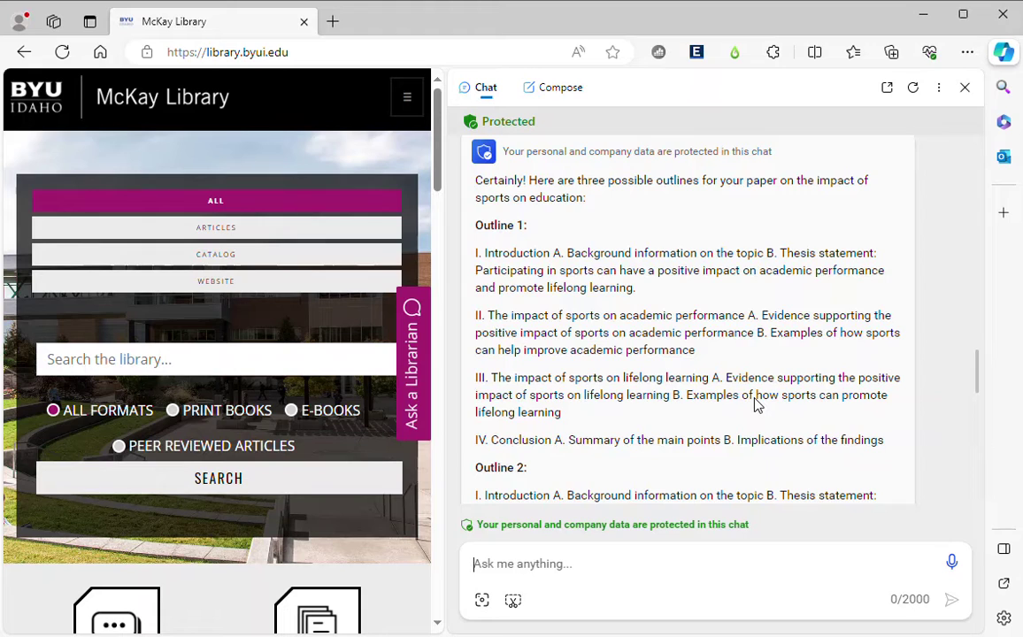
Send Copilot the request 'Please expand in more detail outline 1'.
{"action": "left_click", "coordinate": [568, 561]}
{"action": "type", "text": "Pl"}
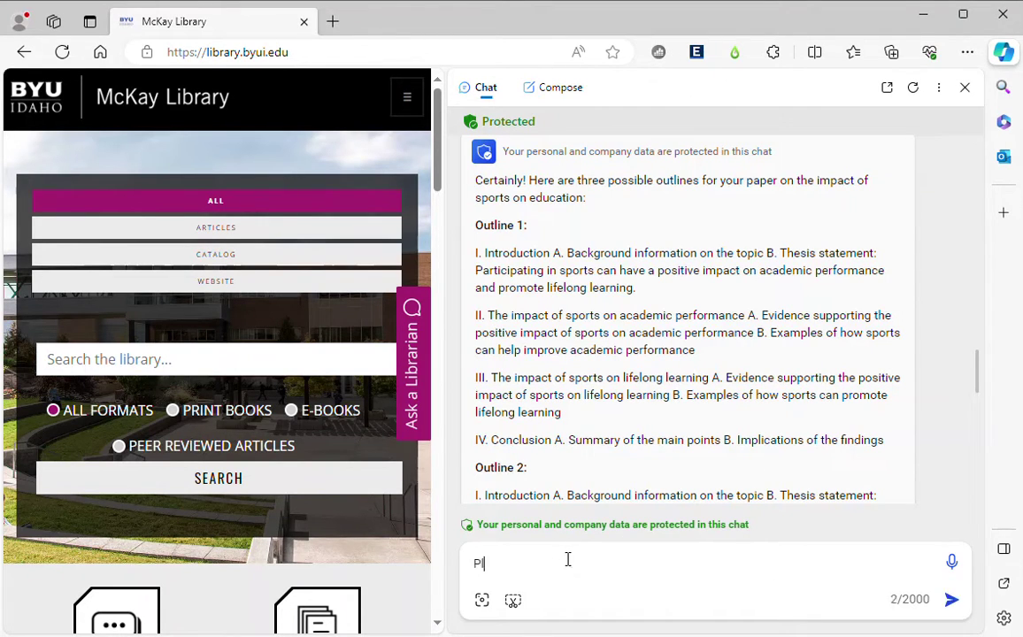
{"action": "type", "text": "ease exand in mor"}
{"action": "key", "text": "BackSpace"}
{"action": "key", "text": "BackSpace"}
{"action": "key", "text": "BackSpace"}
{"action": "key", "text": "BackSpace"}
{"action": "key", "text": "BackSpace"}
{"action": "key", "text": "BackSpace"}
{"action": "key", "text": "BackSpace"}
{"action": "key", "text": "BackSpace"}
{"action": "type", "text": "pand "}
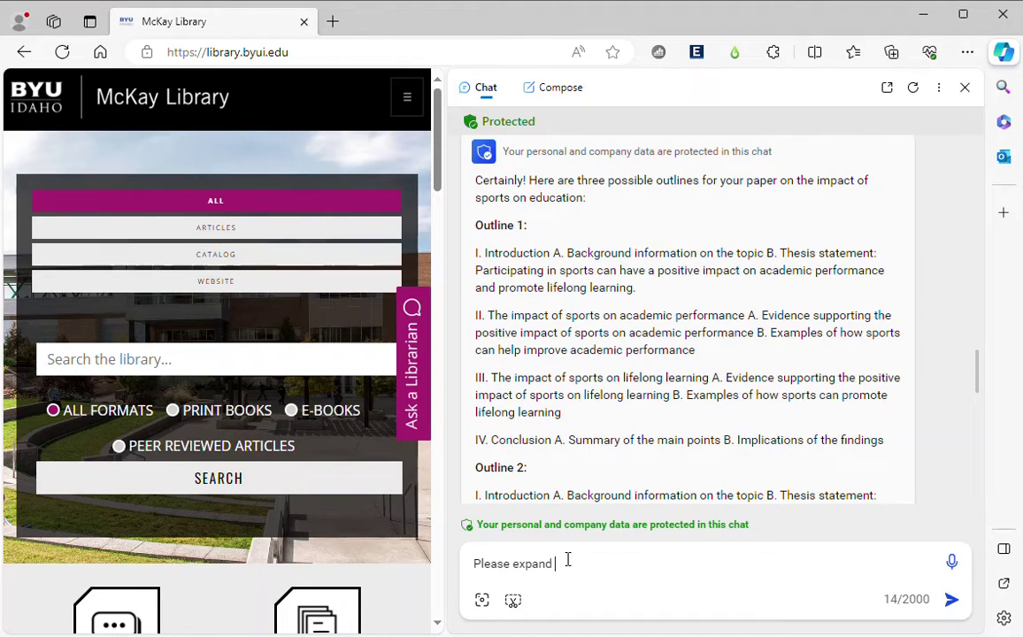
{"action": "type", "text": "in more detail outline "}
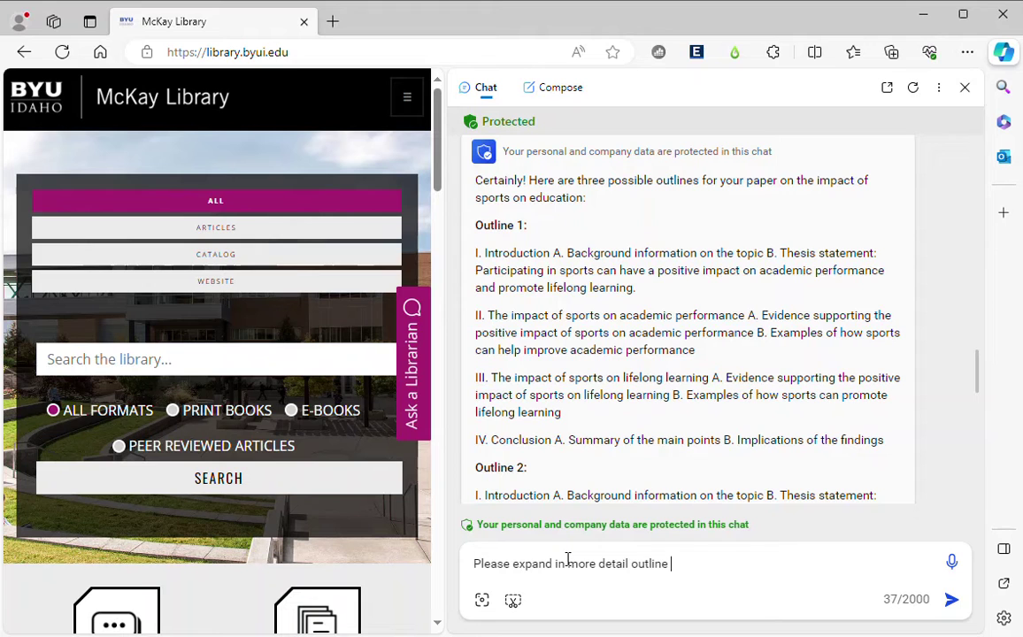
{"action": "type", "text": "1"}
{"action": "key", "text": "Return"}
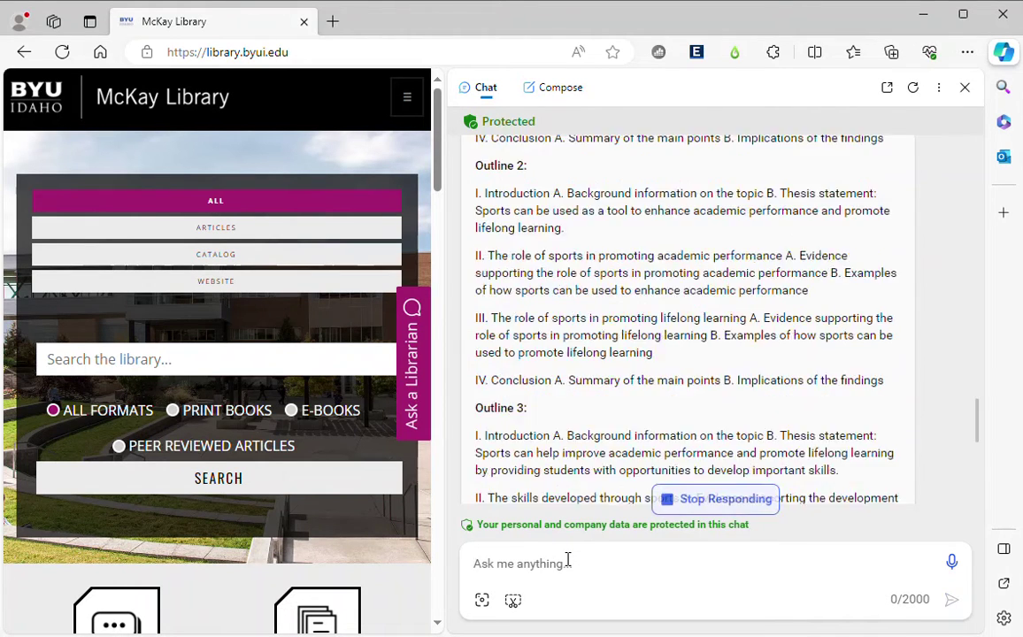